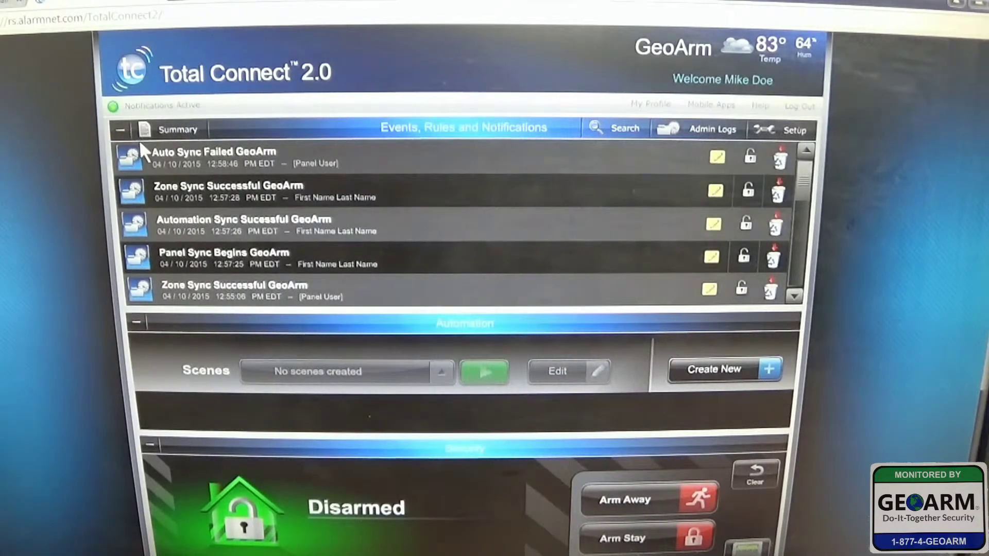
Collapse the Events/Rules/Notifications, Automation, Security, Locations and Users sections on the dashboard
left_click(121, 129)
left_click(123, 159)
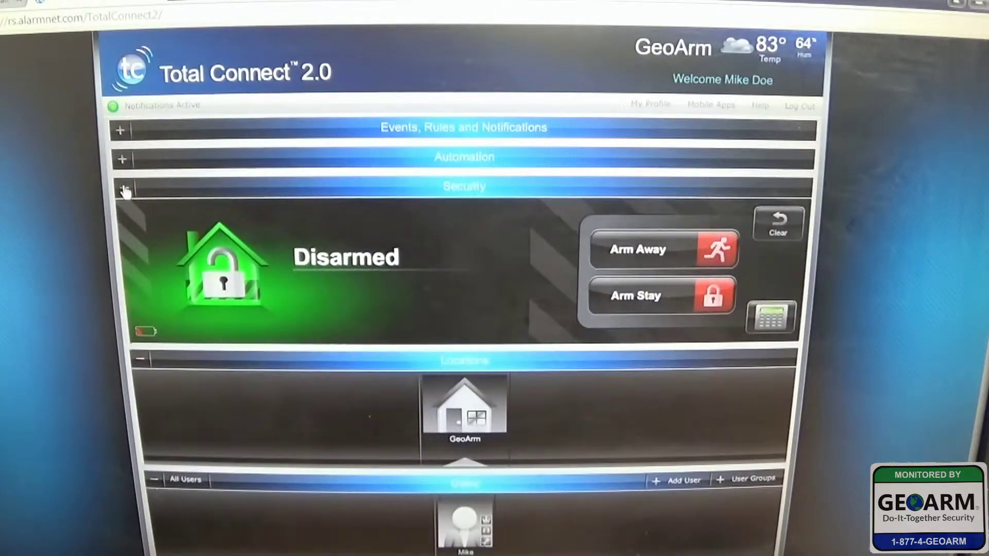
left_click(126, 190)
left_click(139, 218)
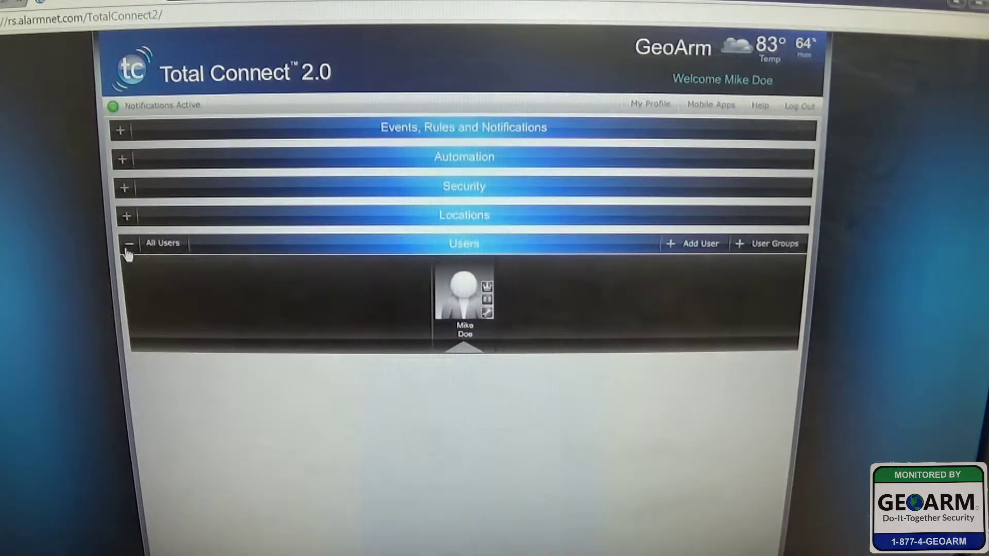
left_click(128, 244)
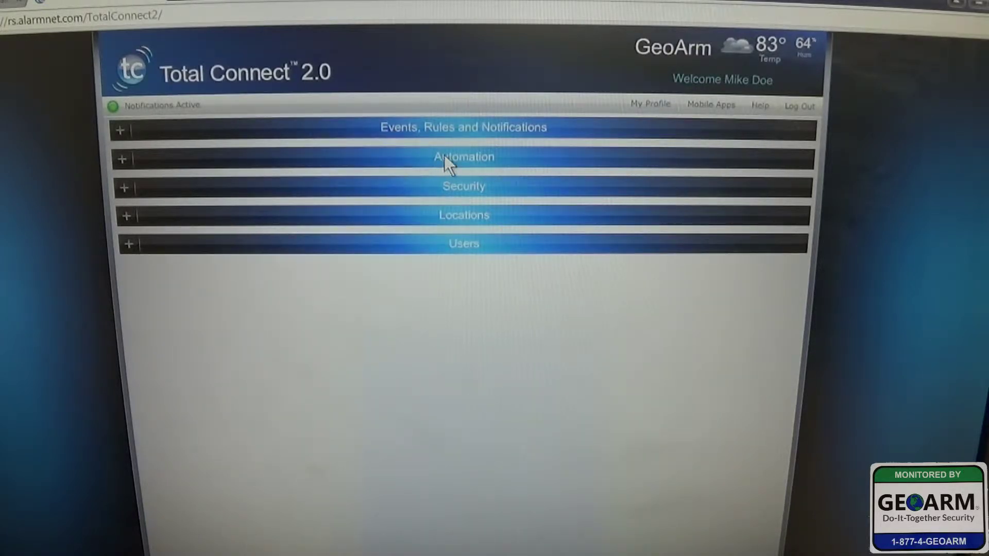
left_click(124, 159)
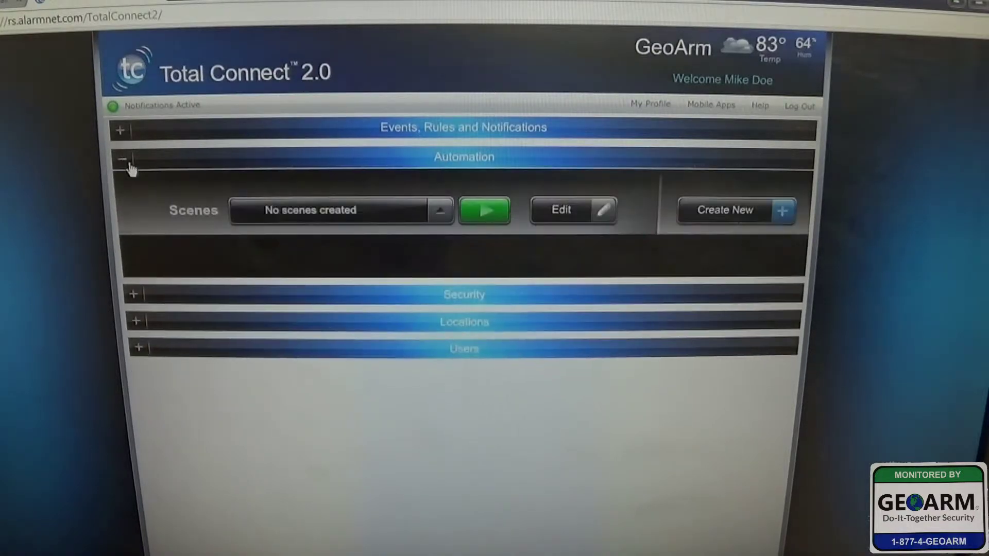
left_click(123, 161)
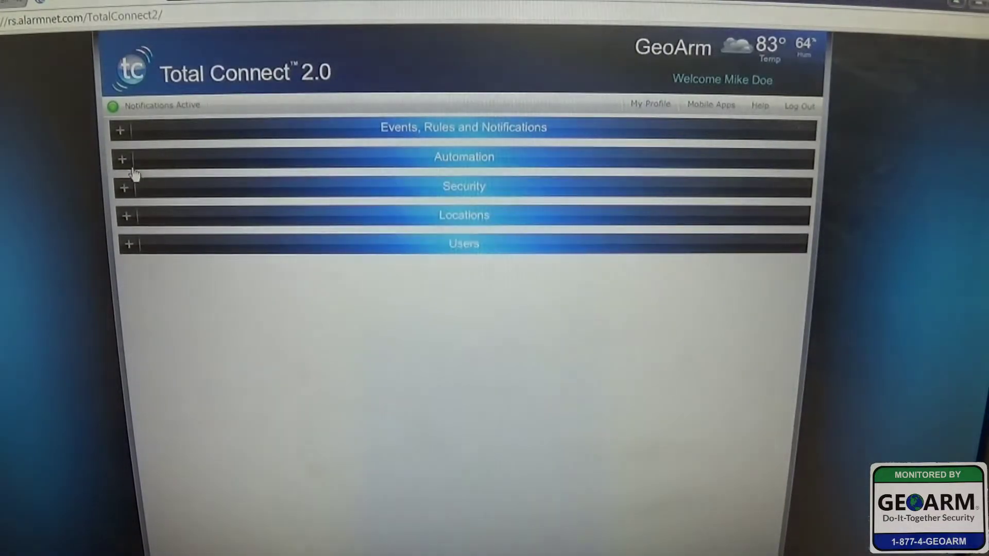
left_click(126, 188)
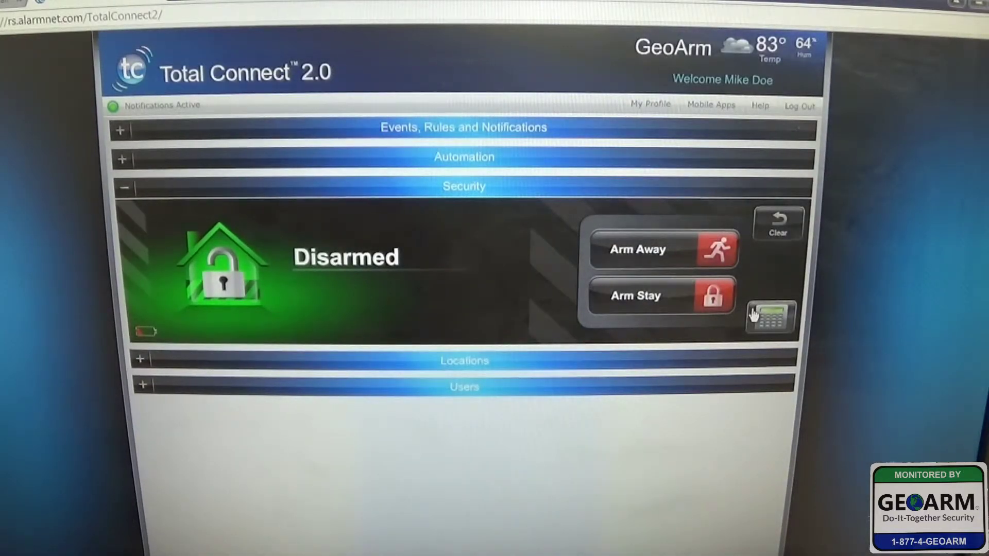
left_click(771, 317)
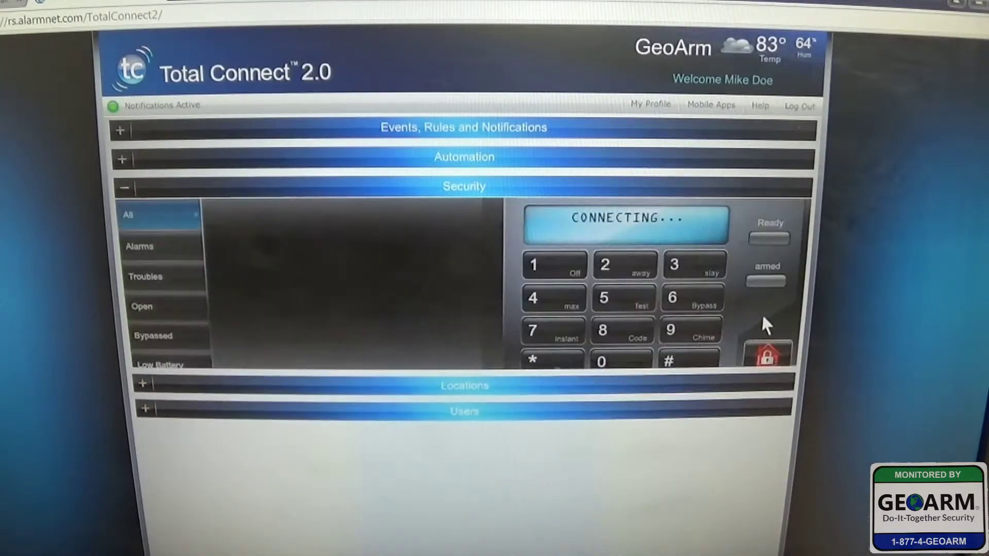
left_click(128, 191)
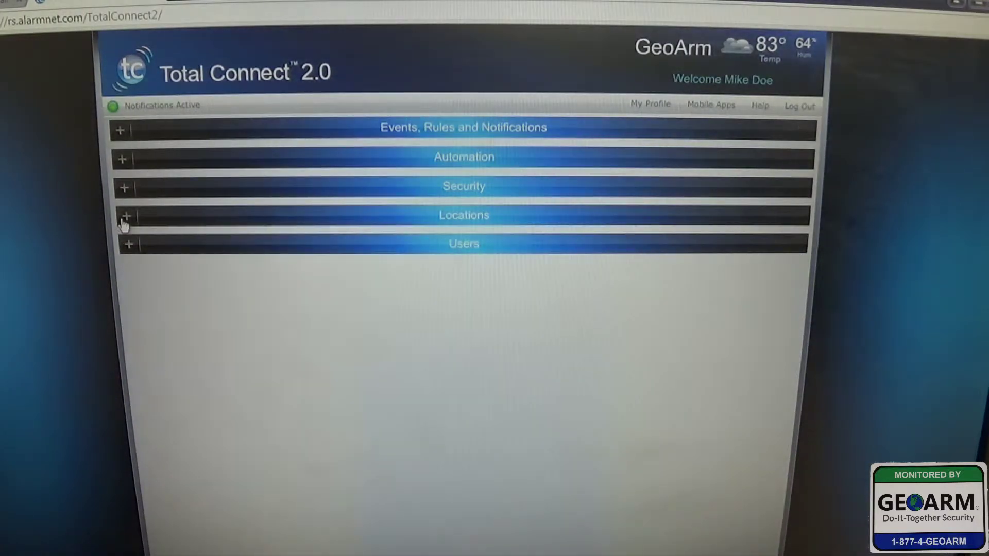
left_click(125, 215)
left_click(461, 293)
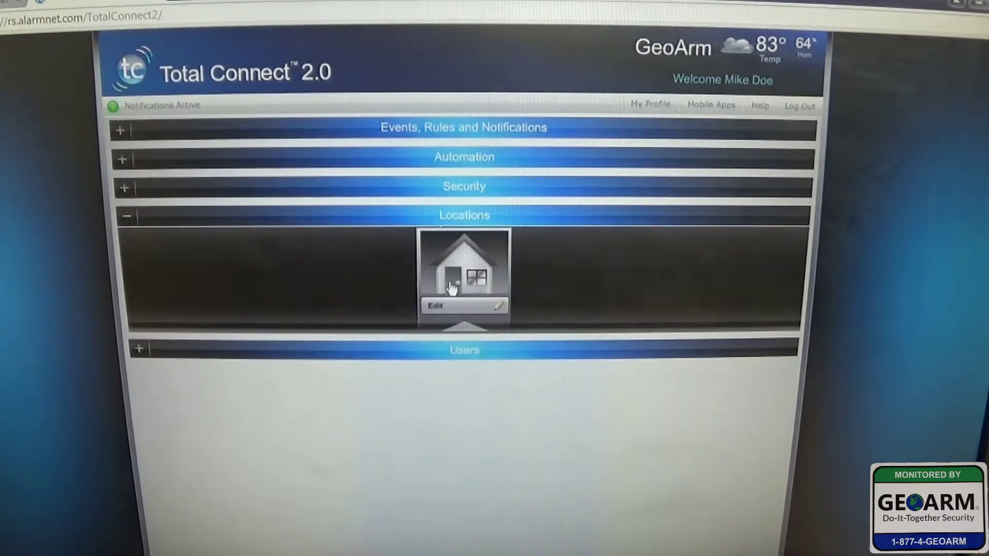
left_click(446, 308)
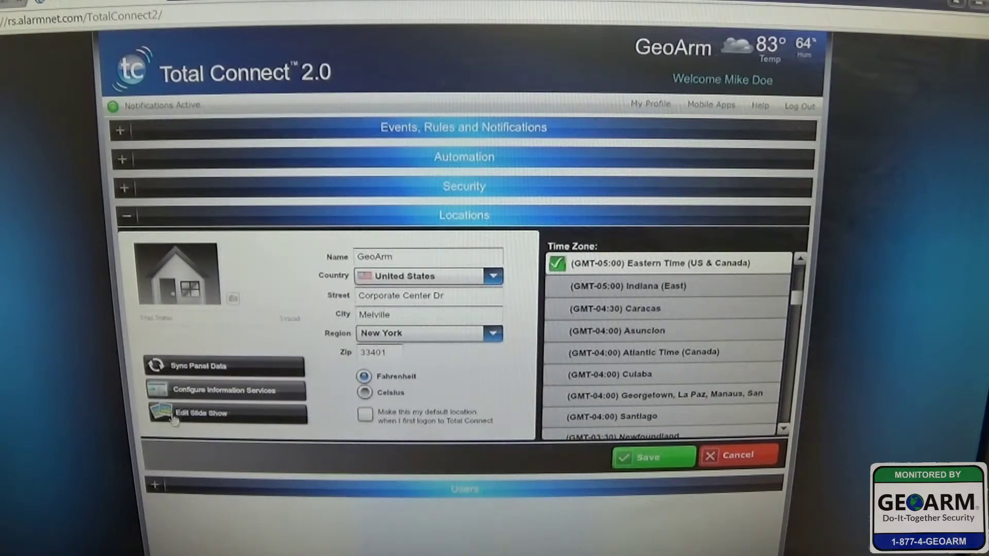
left_click(721, 456)
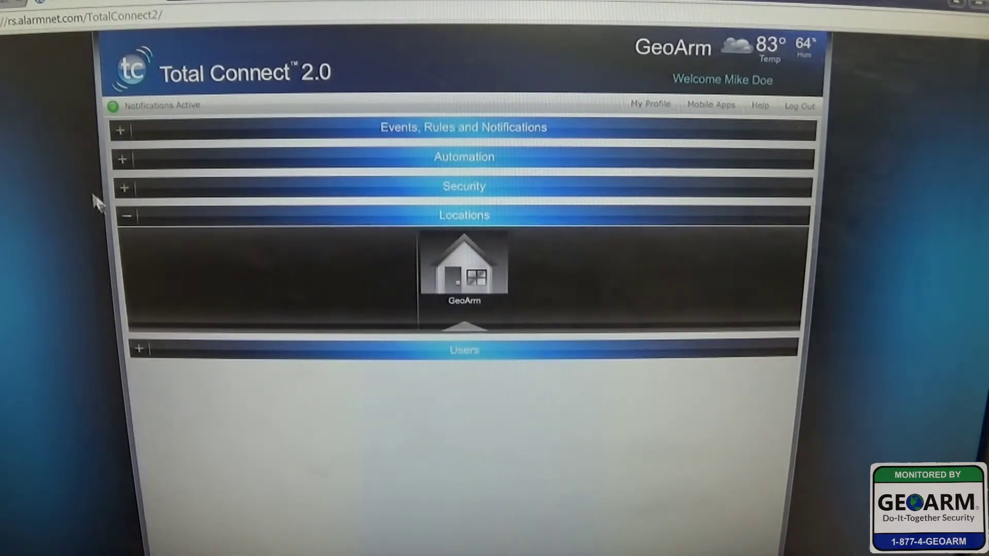
left_click(127, 219)
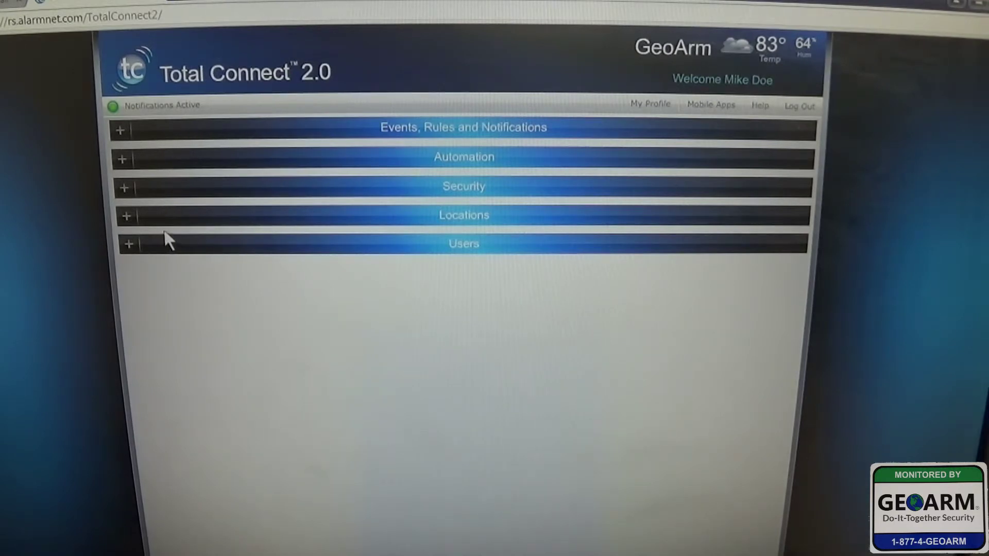
left_click(128, 248)
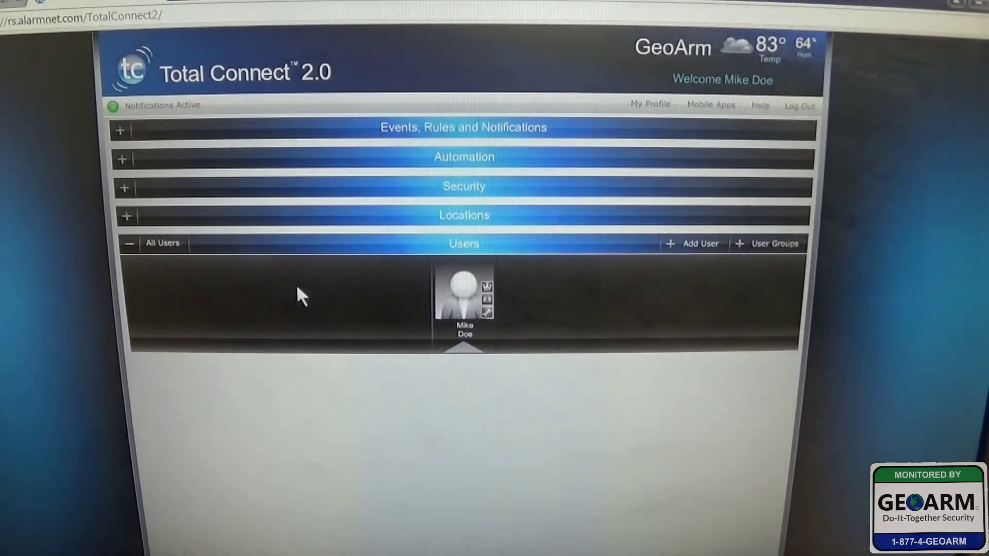
left_click(129, 244)
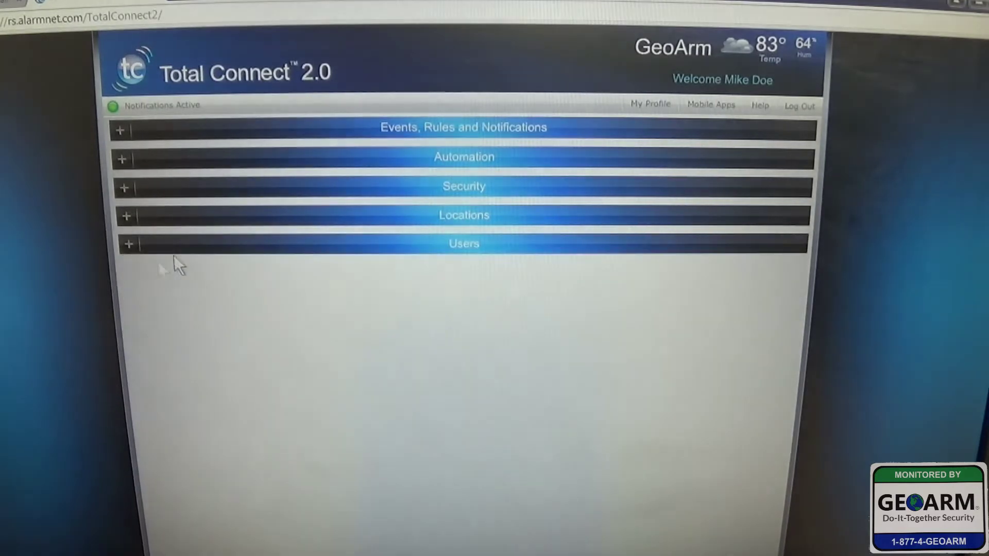